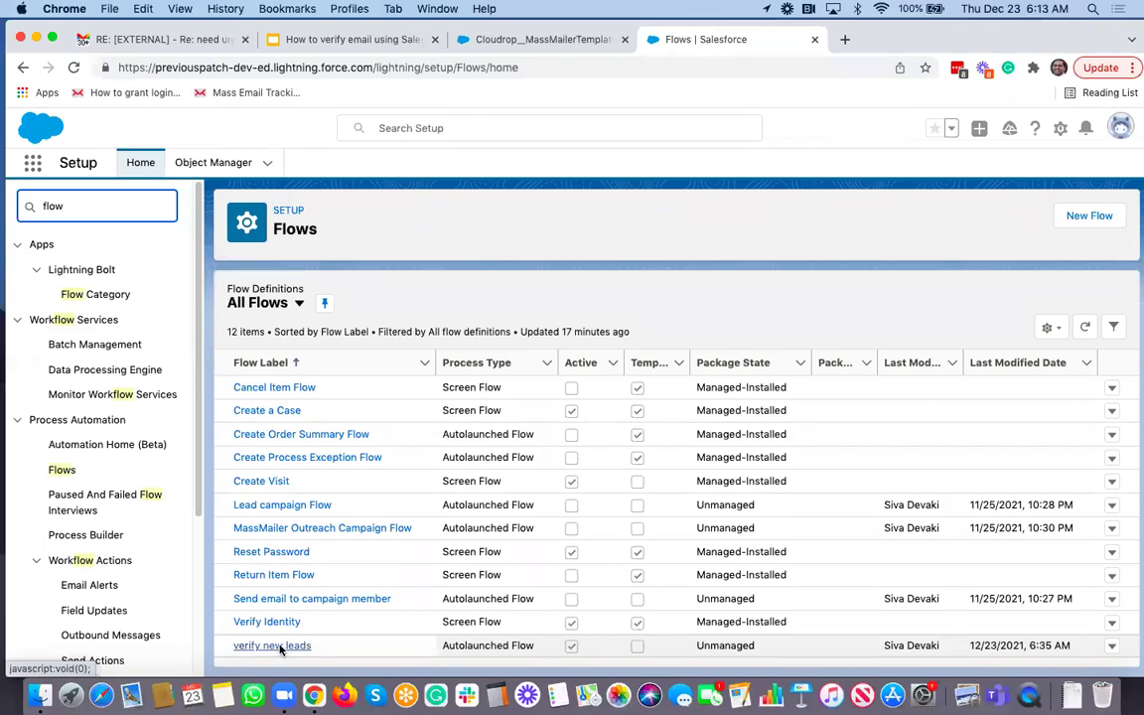
Step: Open the 'verify new leads' flow and its Lead record-created start configuration
{"action": "left_click", "coordinate": [280, 647]}
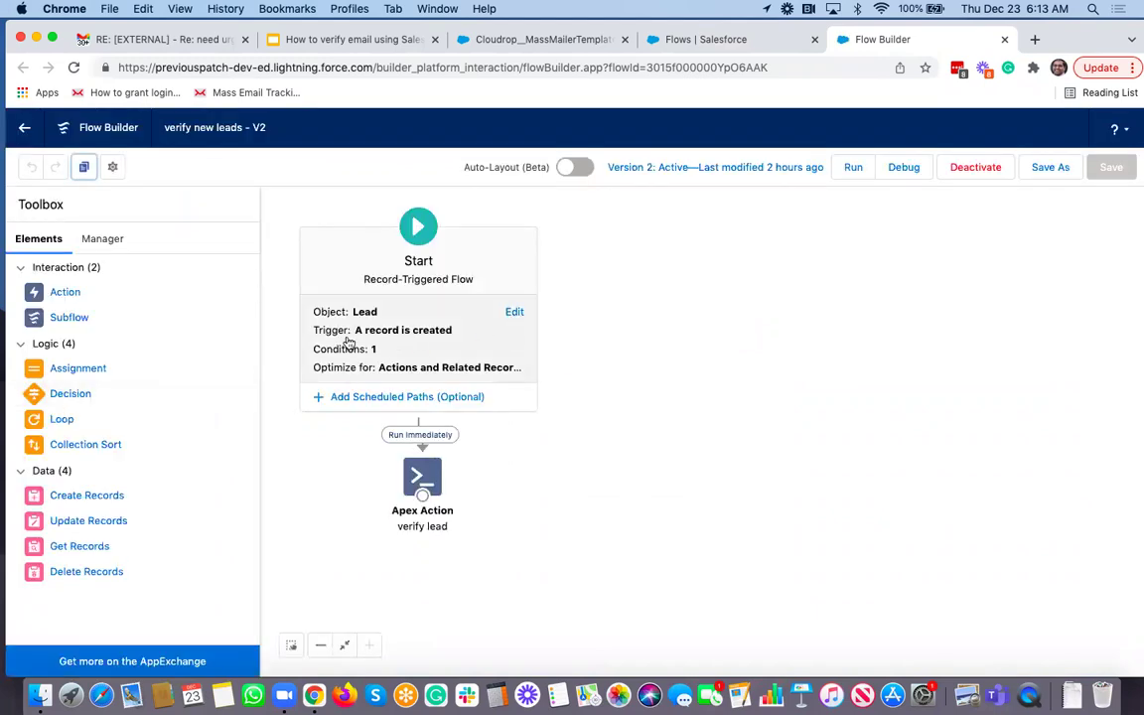
{"action": "double_click", "coordinate": [385, 339]}
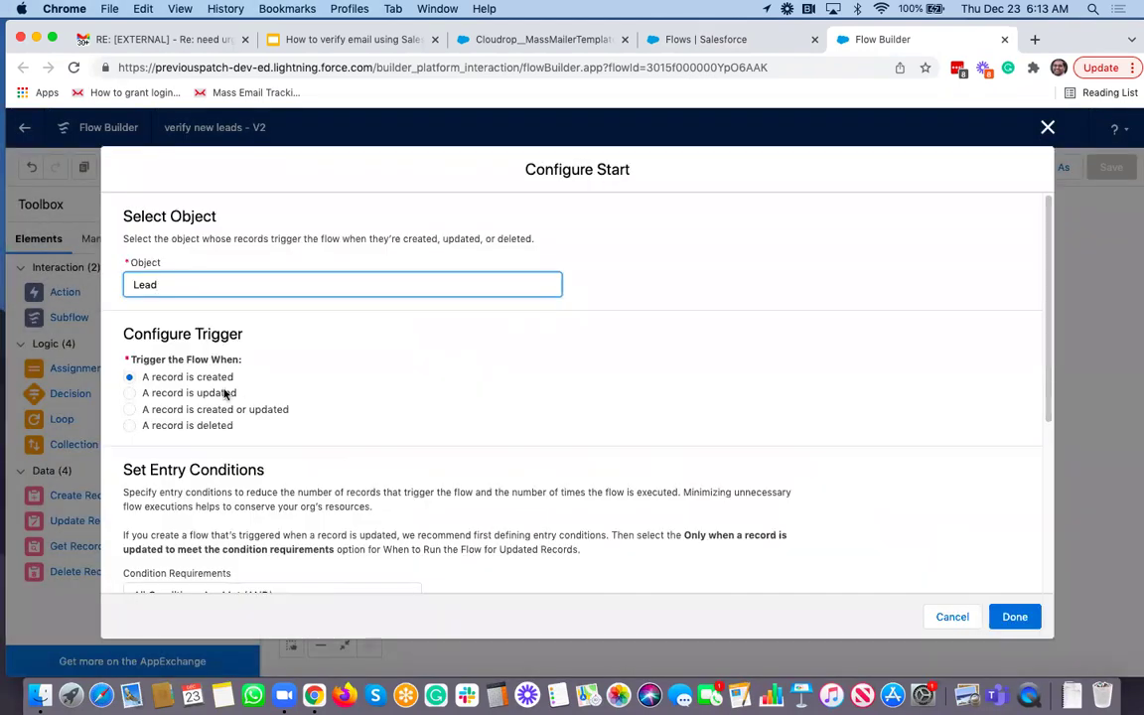
Step: Review the LastName equals Verify condition and optimization, then cancel the start settings
{"action": "scroll", "coordinate": [284, 390], "scroll_direction": "down", "scroll_amount": 5}
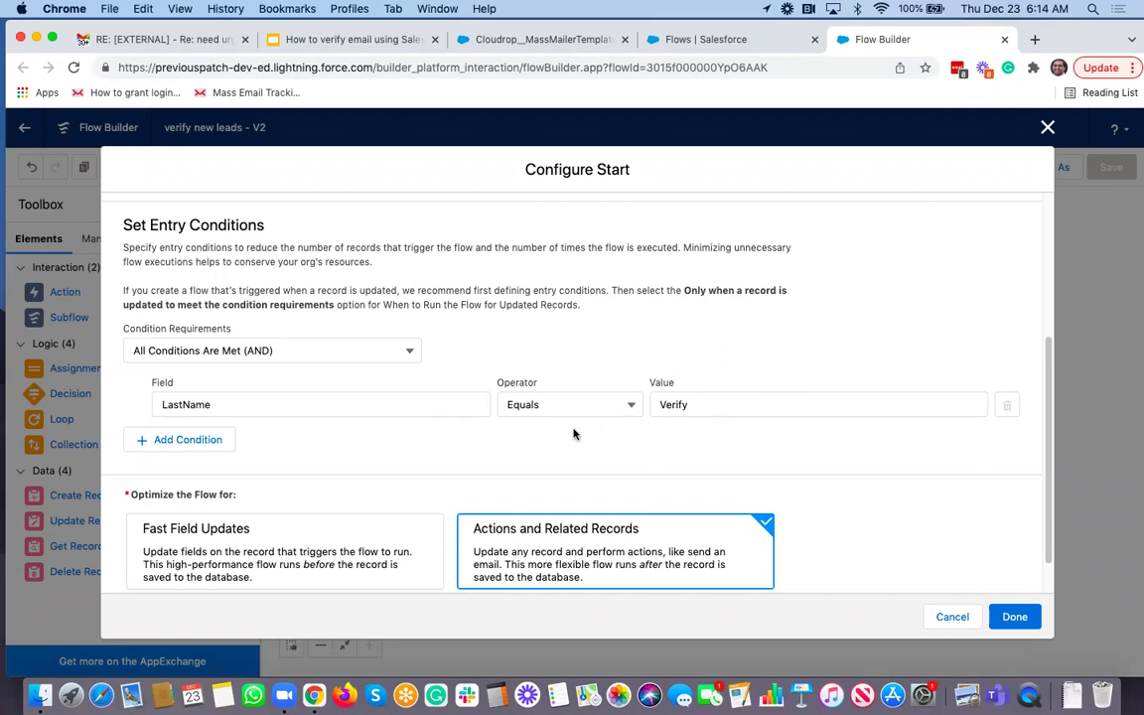
{"action": "scroll", "coordinate": [573, 434], "scroll_direction": "down", "scroll_amount": 2}
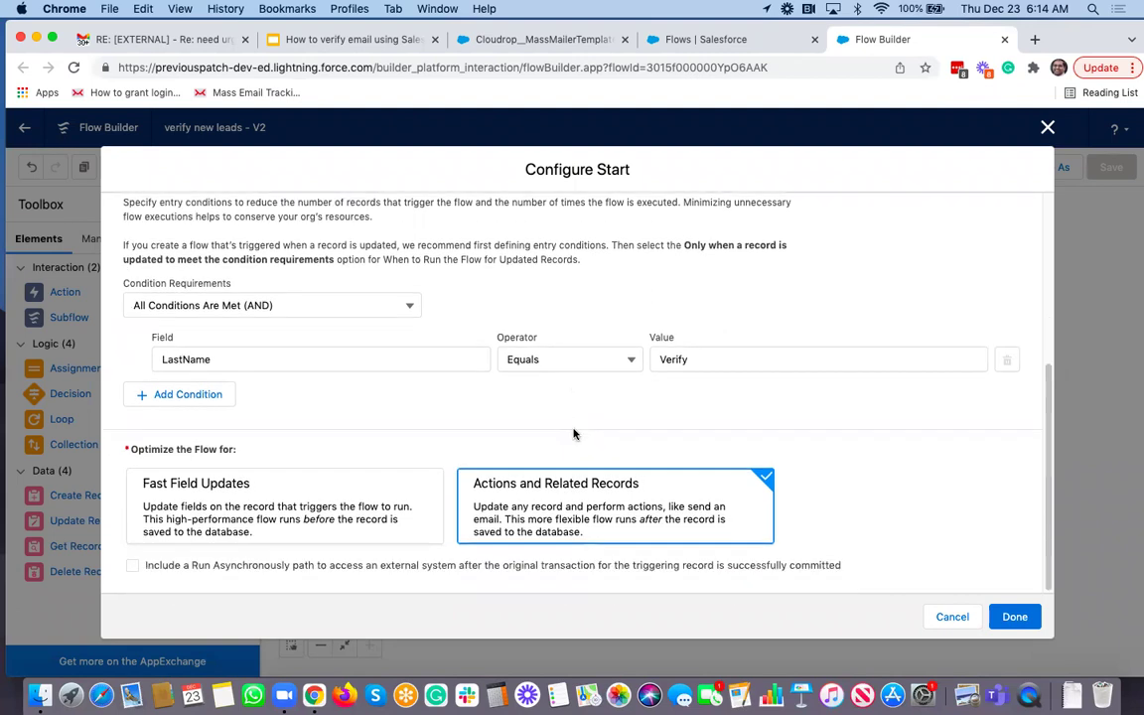
{"action": "left_click", "coordinate": [953, 618]}
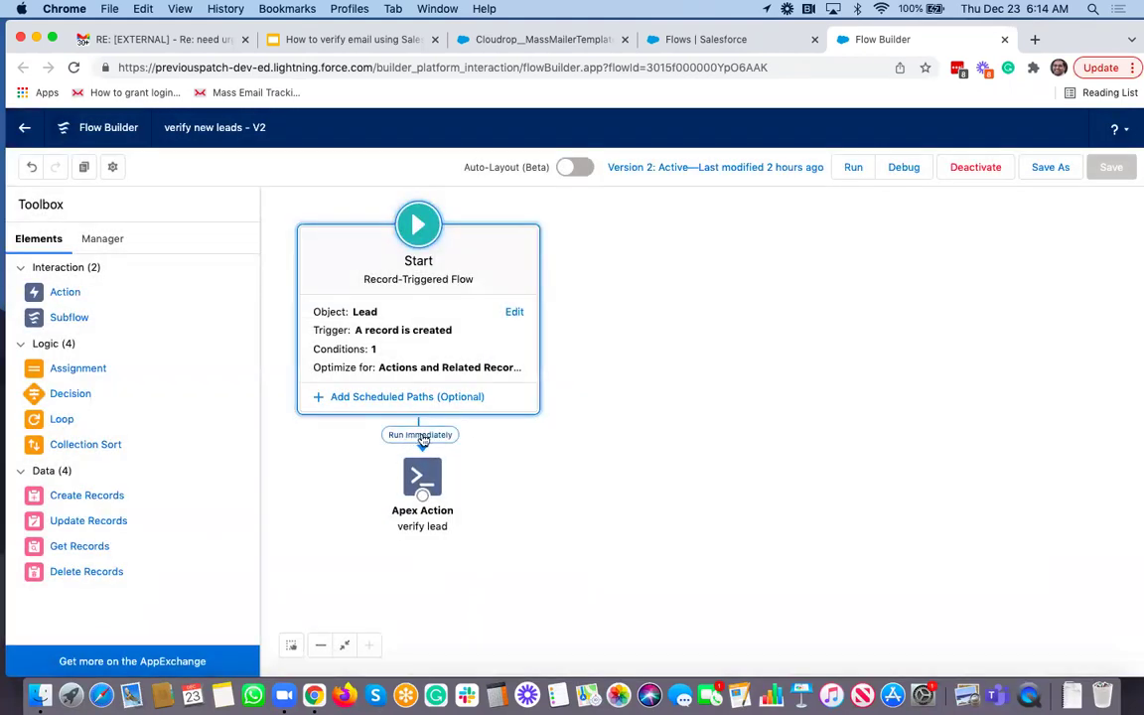
{"action": "left_click", "coordinate": [433, 478]}
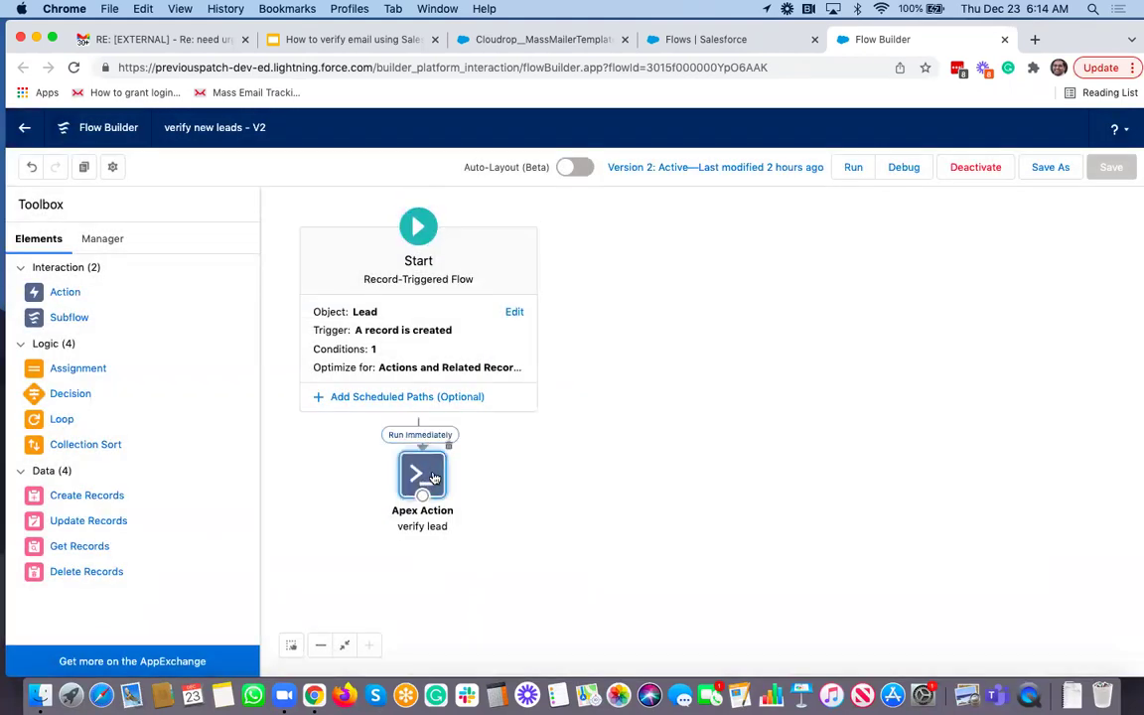
{"action": "double_click", "coordinate": [433, 478]}
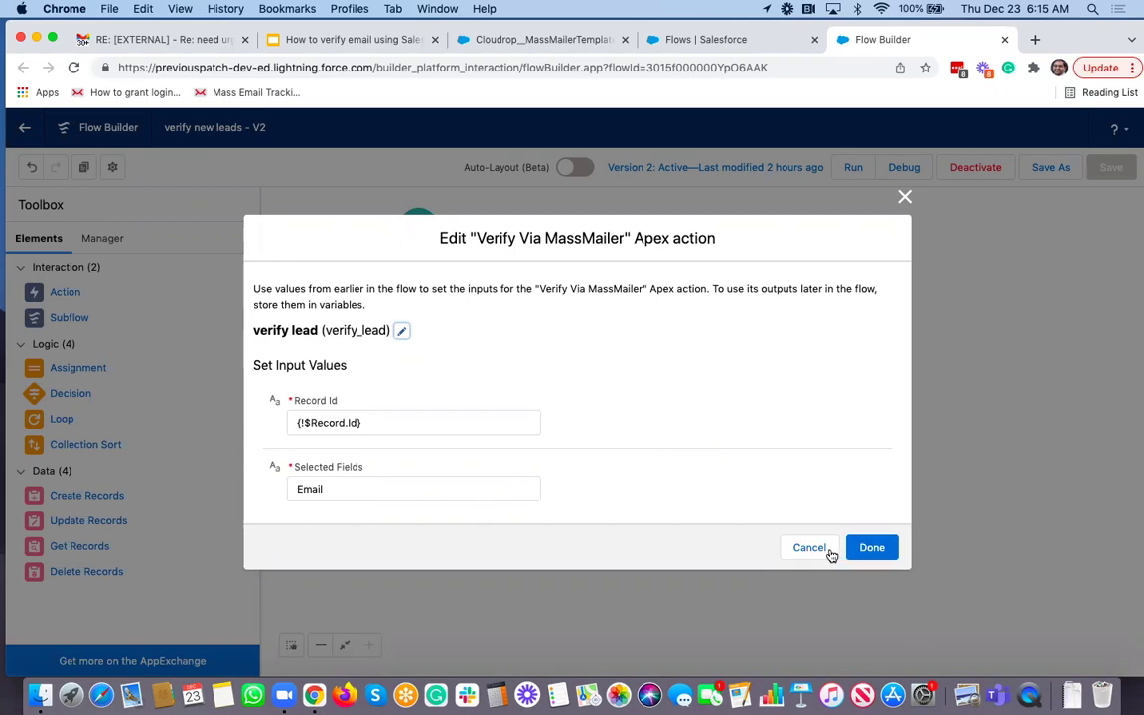
{"action": "left_click", "coordinate": [865, 551]}
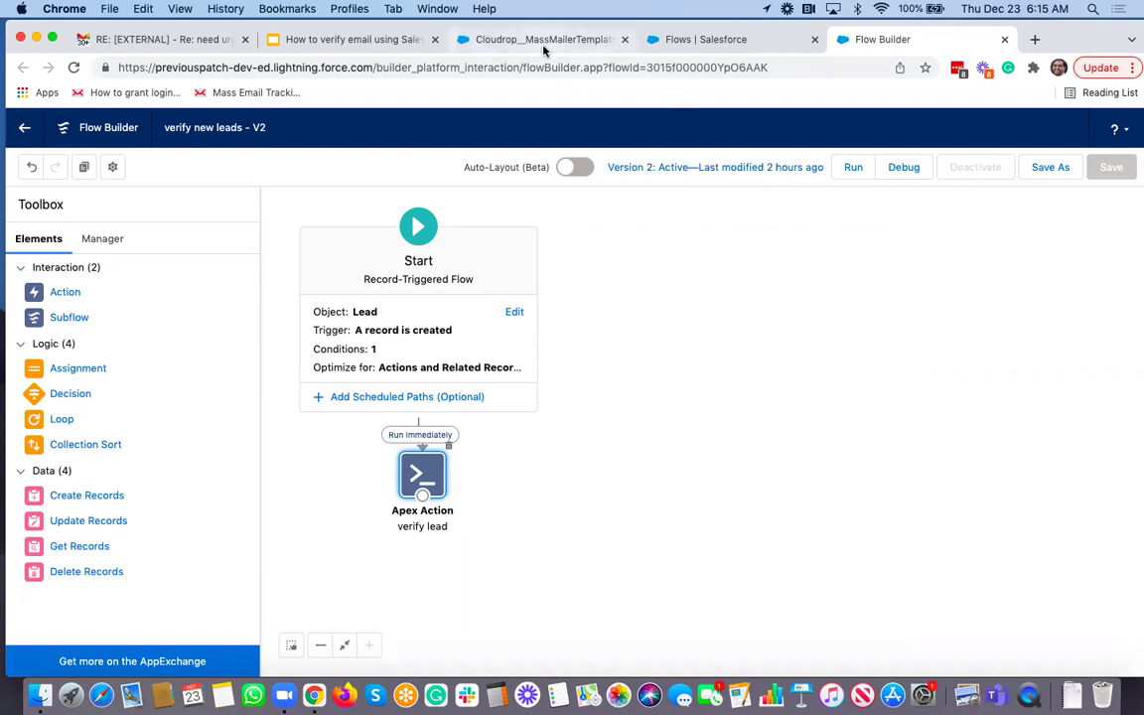
Step: Leave Flow Builder for the Leads list and start a new lead
{"action": "left_click", "coordinate": [487, 39]}
{"action": "left_click", "coordinate": [282, 169]}
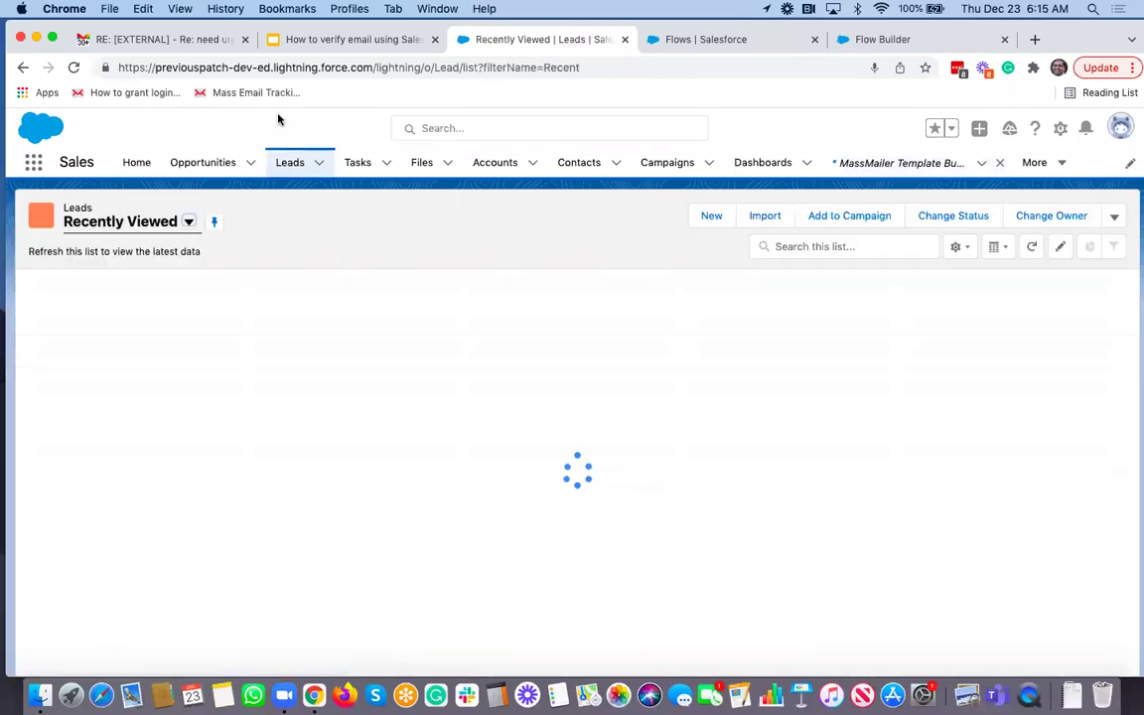
{"action": "left_click", "coordinate": [705, 218]}
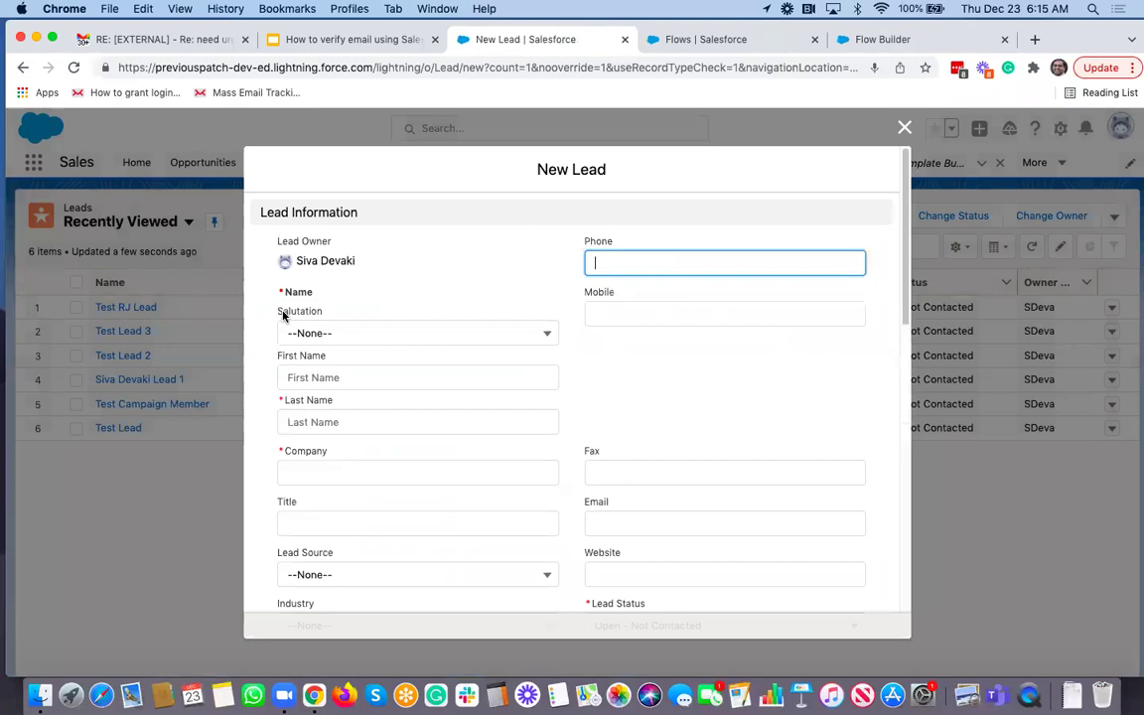
Step: Save a lead with a first name, last name Verify, company MassMailer and an email address
{"action": "left_click", "coordinate": [352, 376]}
{"action": "type", "text": "S"}
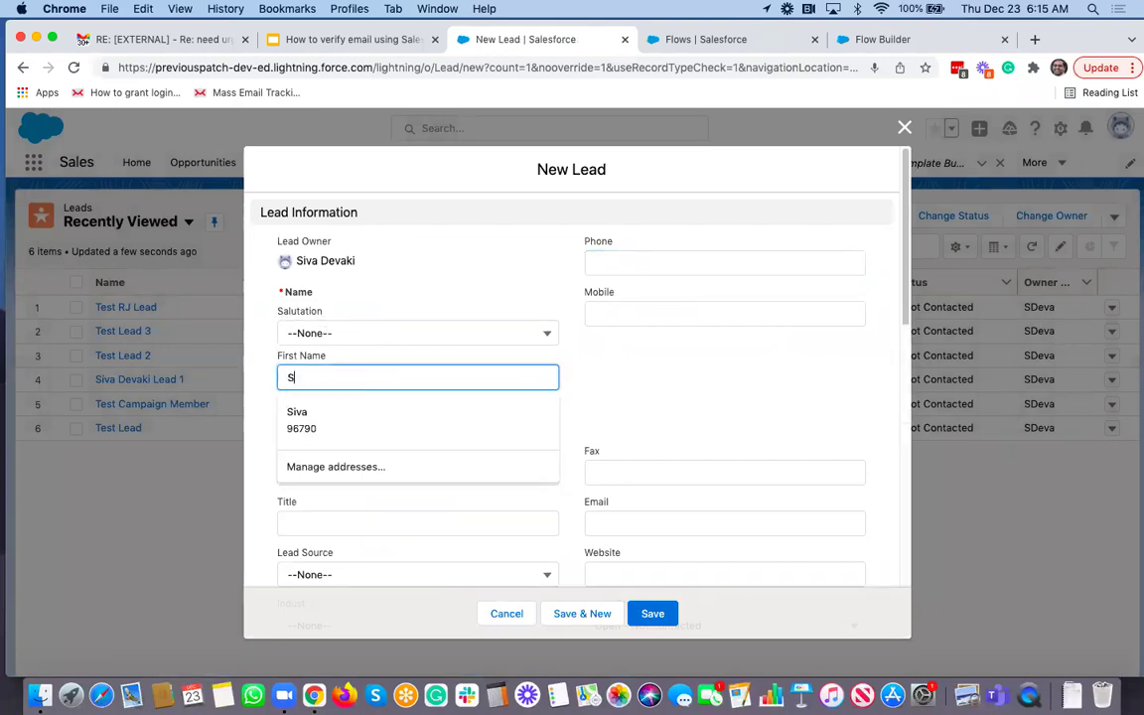
{"action": "type", "text": "iva 1"}
{"action": "key", "text": "Tab"}
{"action": "type", "text": "VEri"}
{"action": "key", "text": "BackSpace"}
{"action": "key", "text": "BackSpace"}
{"action": "key", "text": "BackSpace"}
{"action": "type", "text": "erify"}
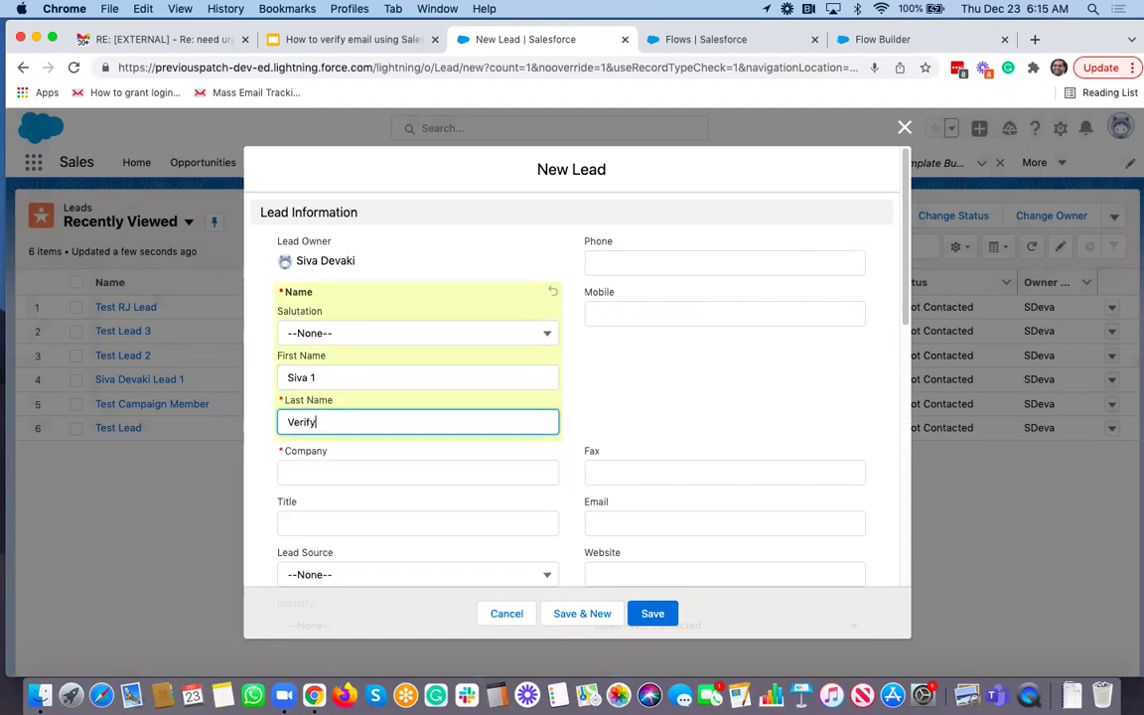
{"action": "key", "text": "Tab"}
{"action": "key", "text": "Tab"}
{"action": "type", "text": "MassMailer"}
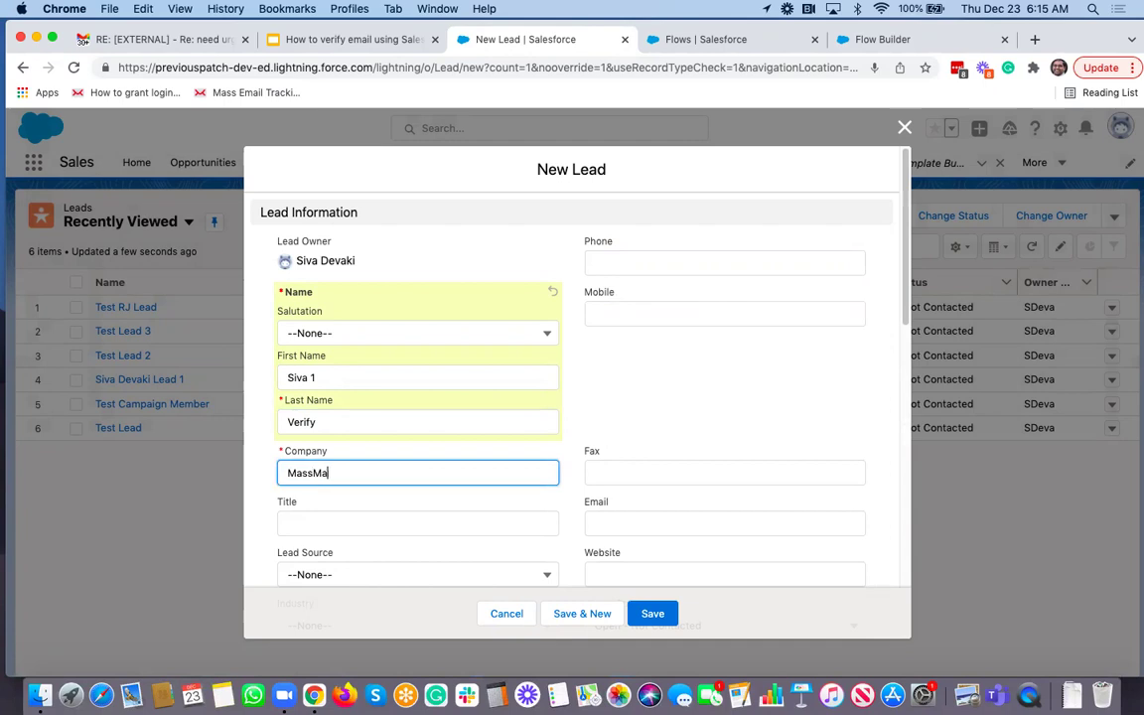
{"action": "key", "text": "Tab"}
{"action": "key", "text": "Tab"}
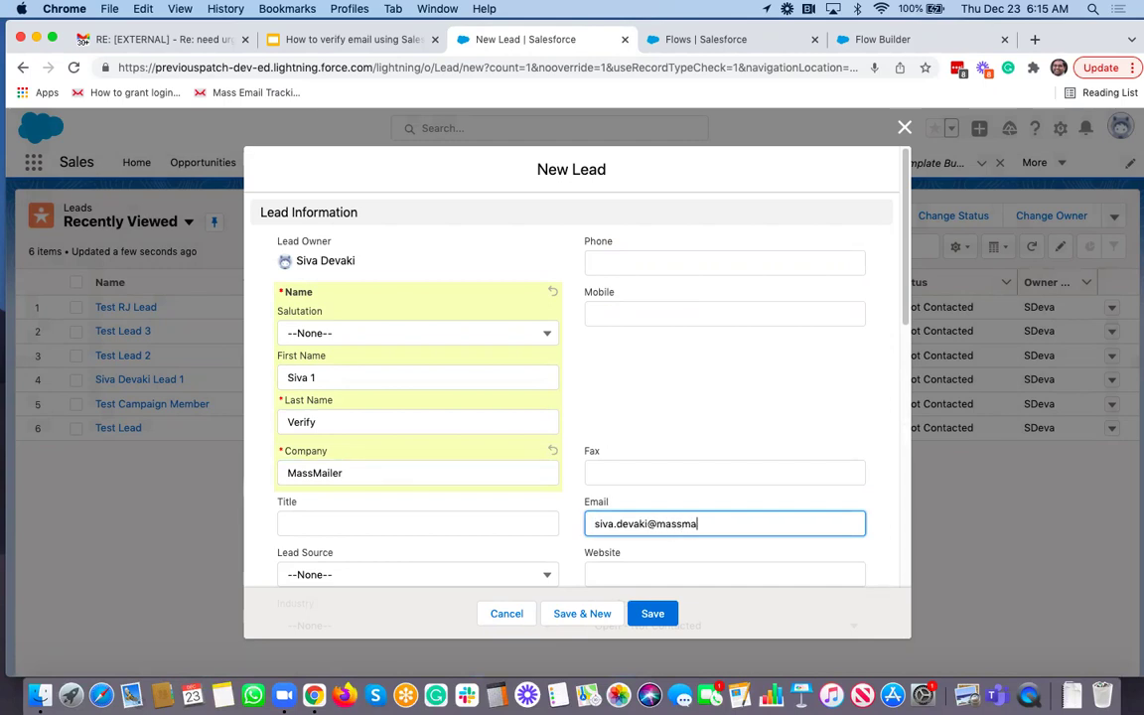
{"action": "left_click", "coordinate": [647, 616]}
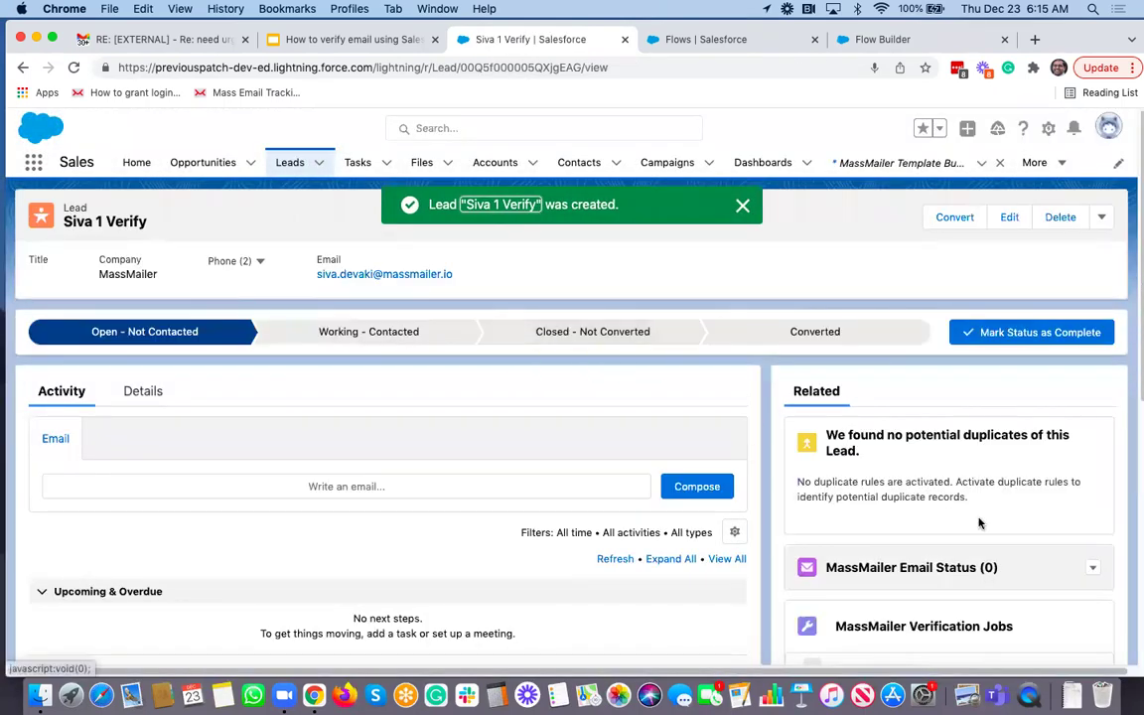
Step: Open the lead's MassMailer verification job and its verify status record
{"action": "scroll", "coordinate": [978, 524], "scroll_direction": "down", "scroll_amount": 2}
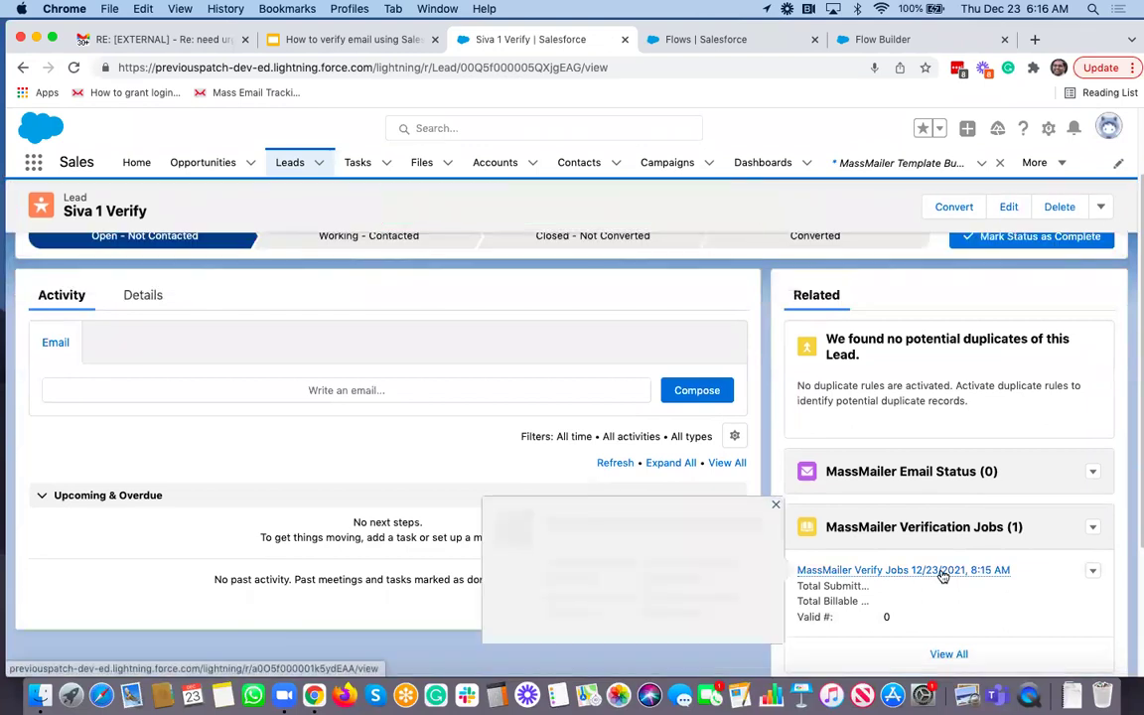
{"action": "left_click", "coordinate": [944, 575]}
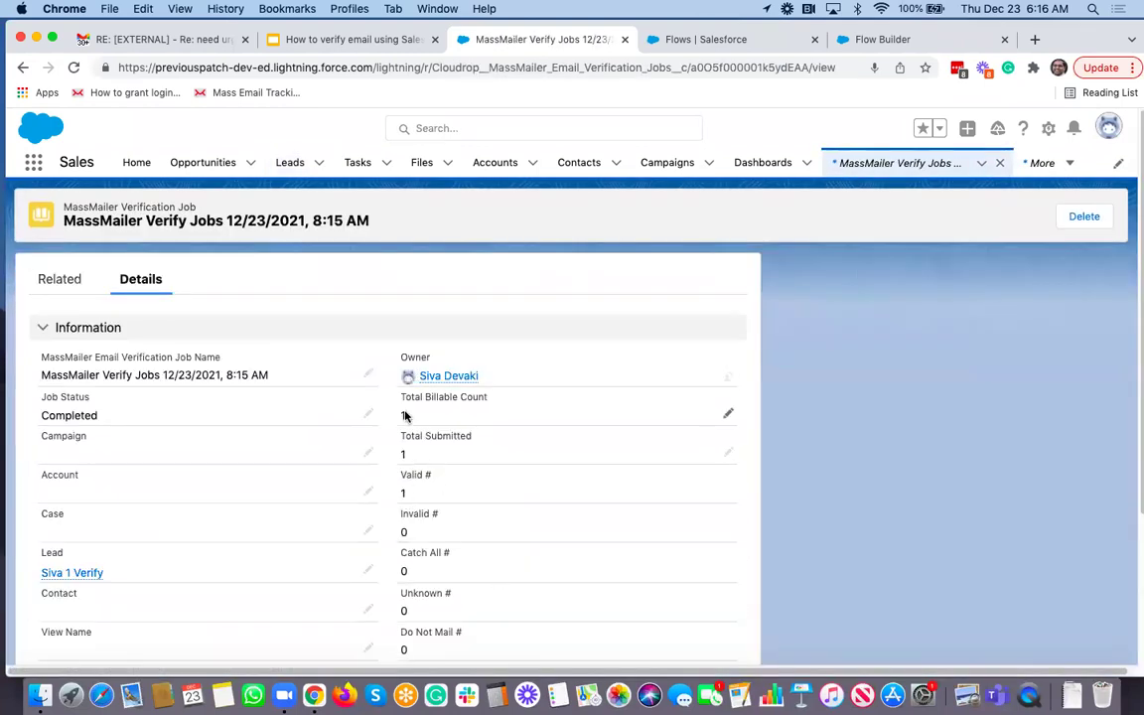
{"action": "left_click", "coordinate": [61, 288]}
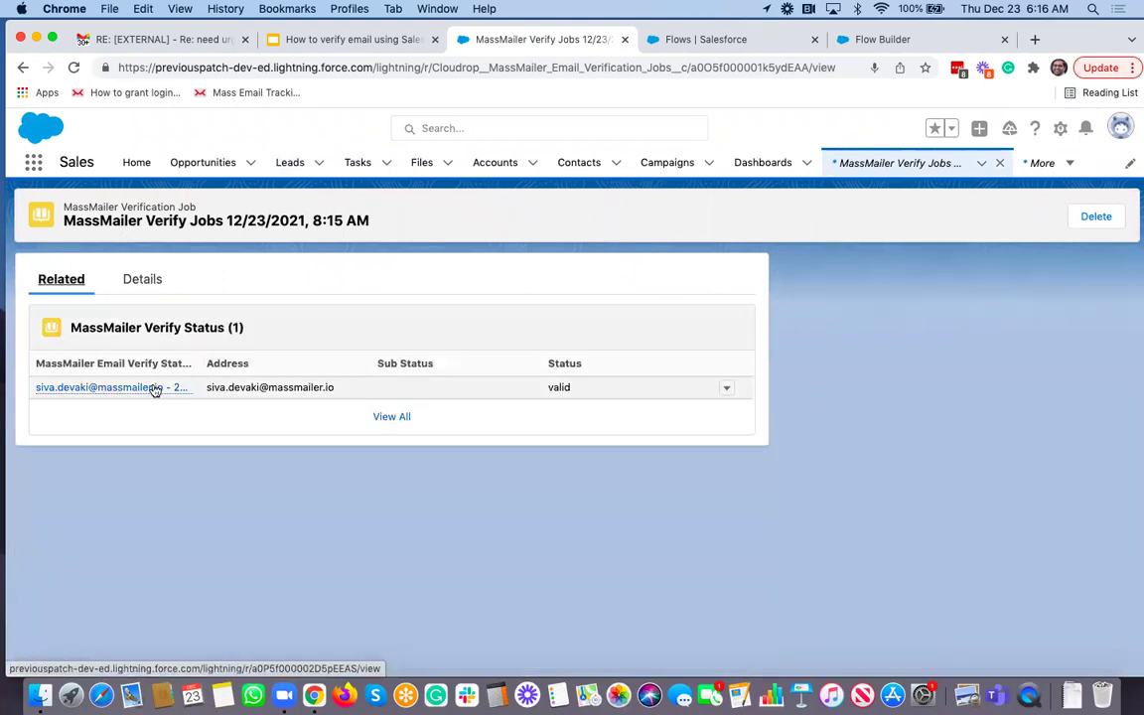
{"action": "left_click", "coordinate": [147, 390]}
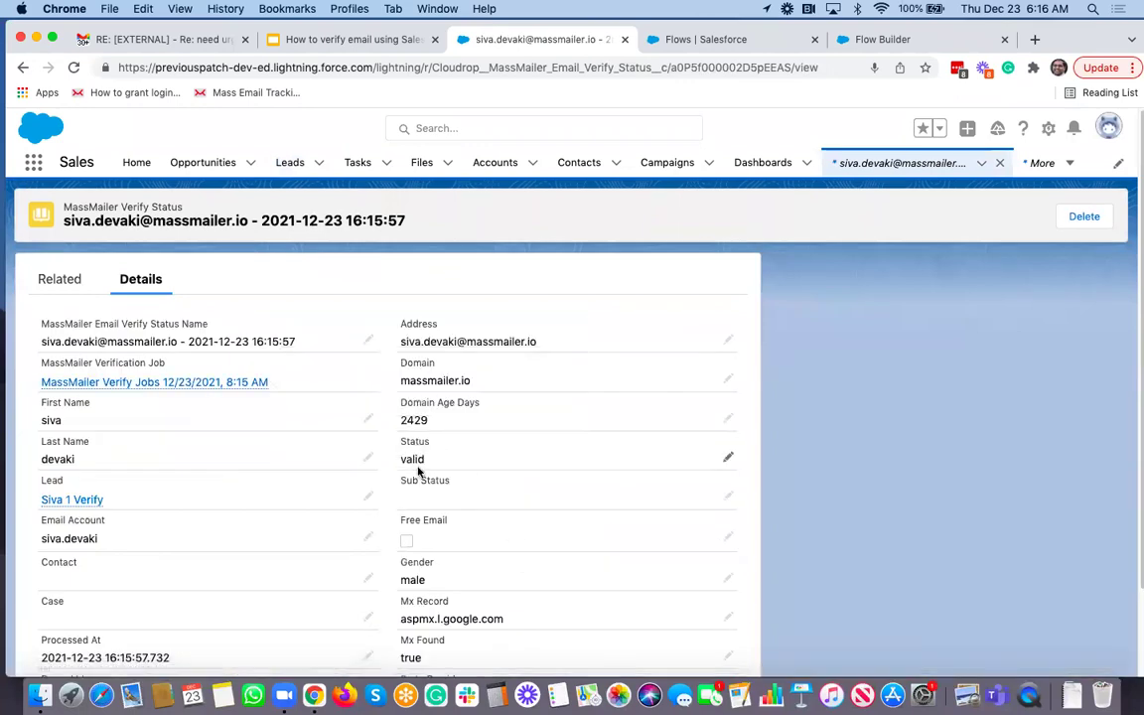
Step: Return to the first test lead, refresh its related lists, then open Recently Viewed leads
{"action": "left_click", "coordinate": [60, 505]}
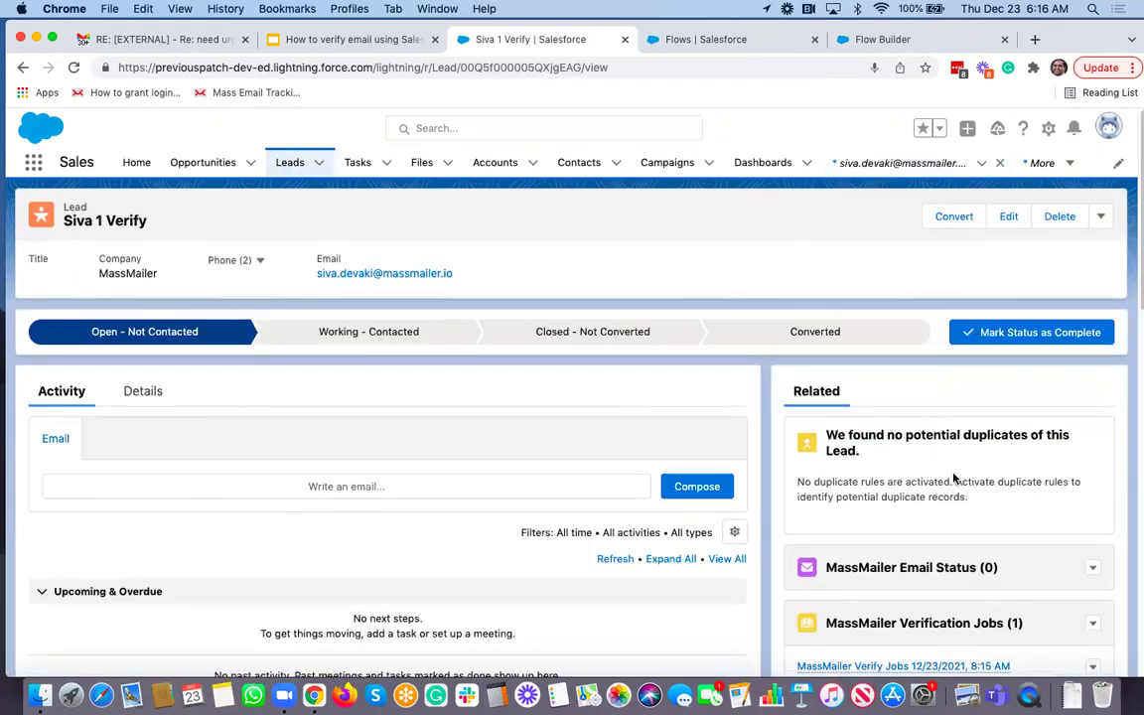
{"action": "scroll", "coordinate": [954, 480], "scroll_direction": "down", "scroll_amount": 5}
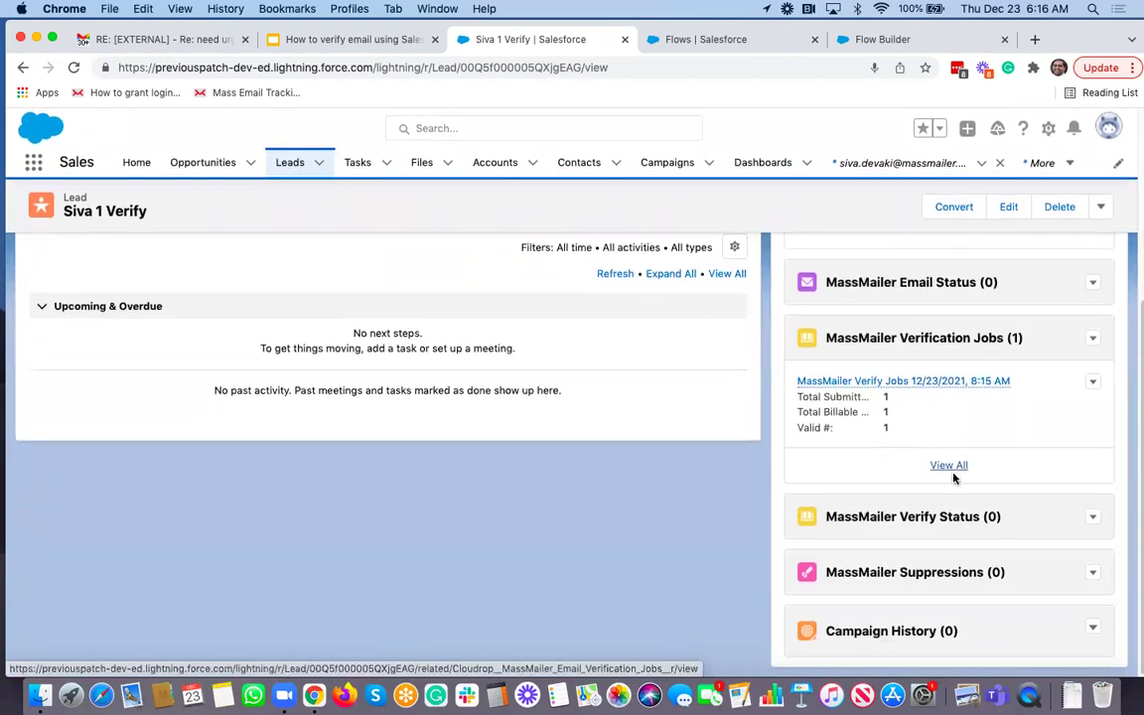
{"action": "left_click", "coordinate": [78, 67]}
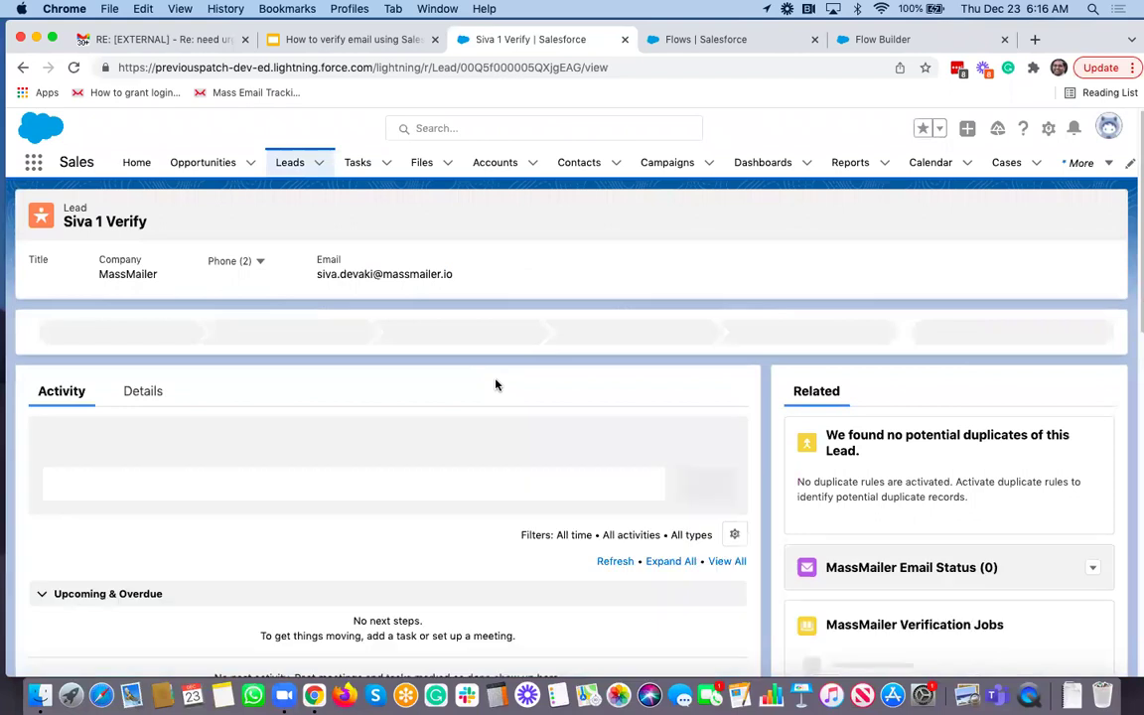
{"action": "scroll", "coordinate": [497, 384], "scroll_direction": "down", "scroll_amount": 3}
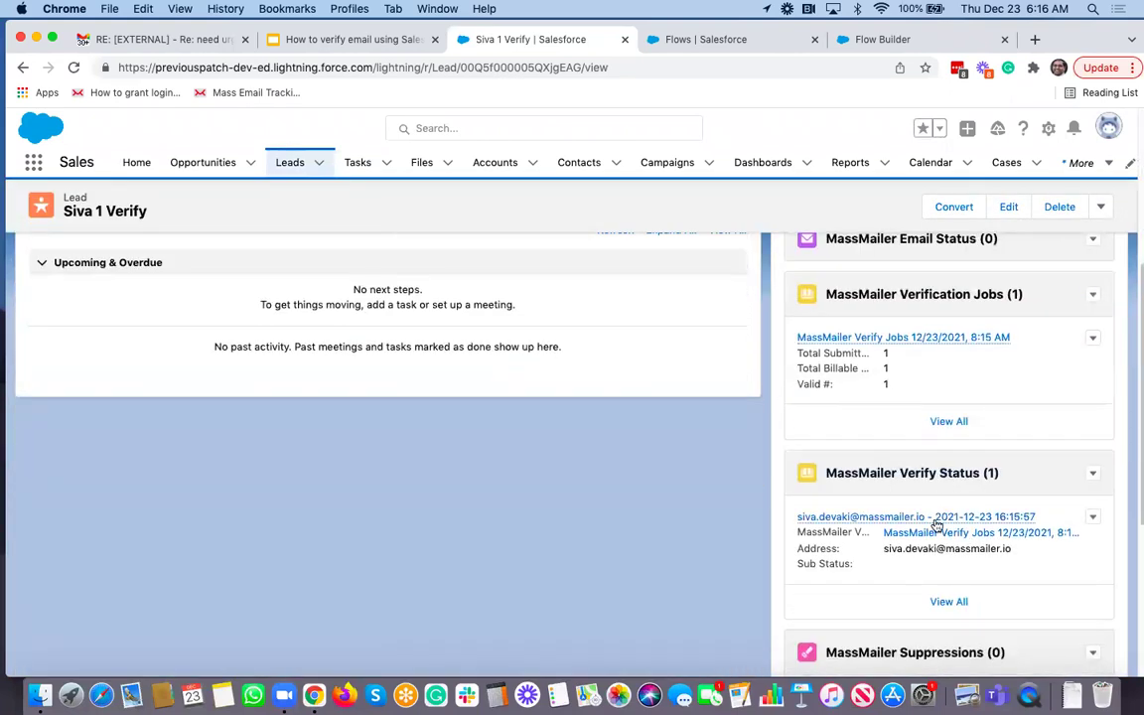
{"action": "scroll", "coordinate": [934, 521], "scroll_direction": "up", "scroll_amount": 3}
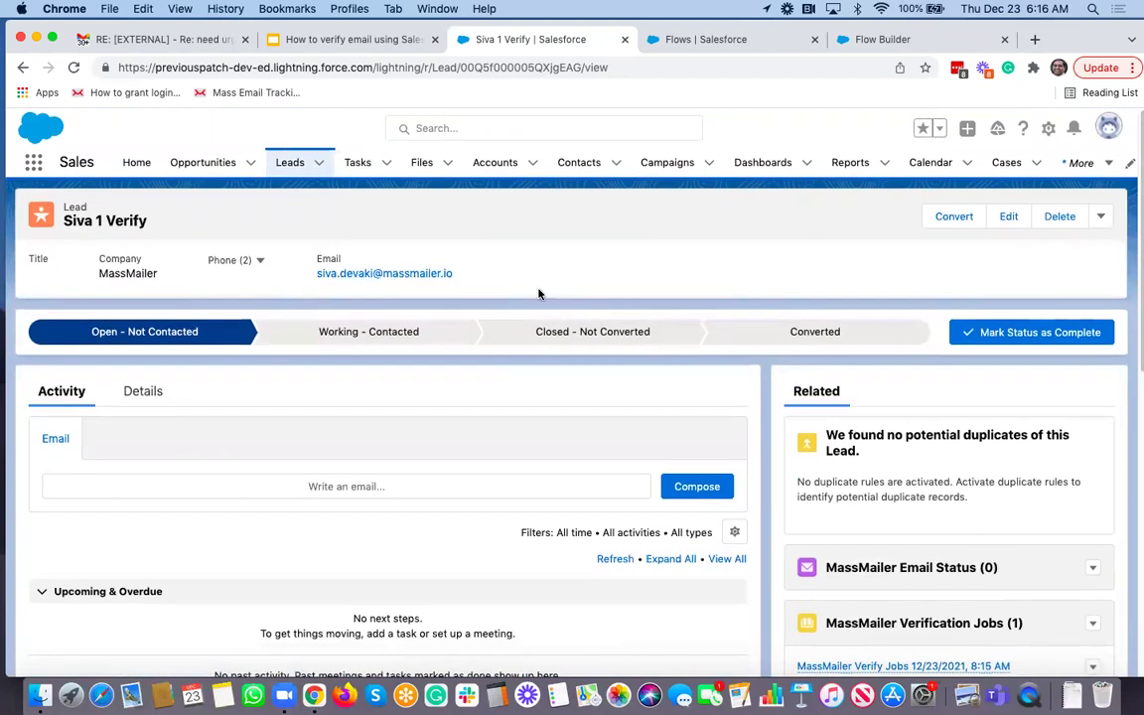
{"action": "left_click", "coordinate": [285, 163]}
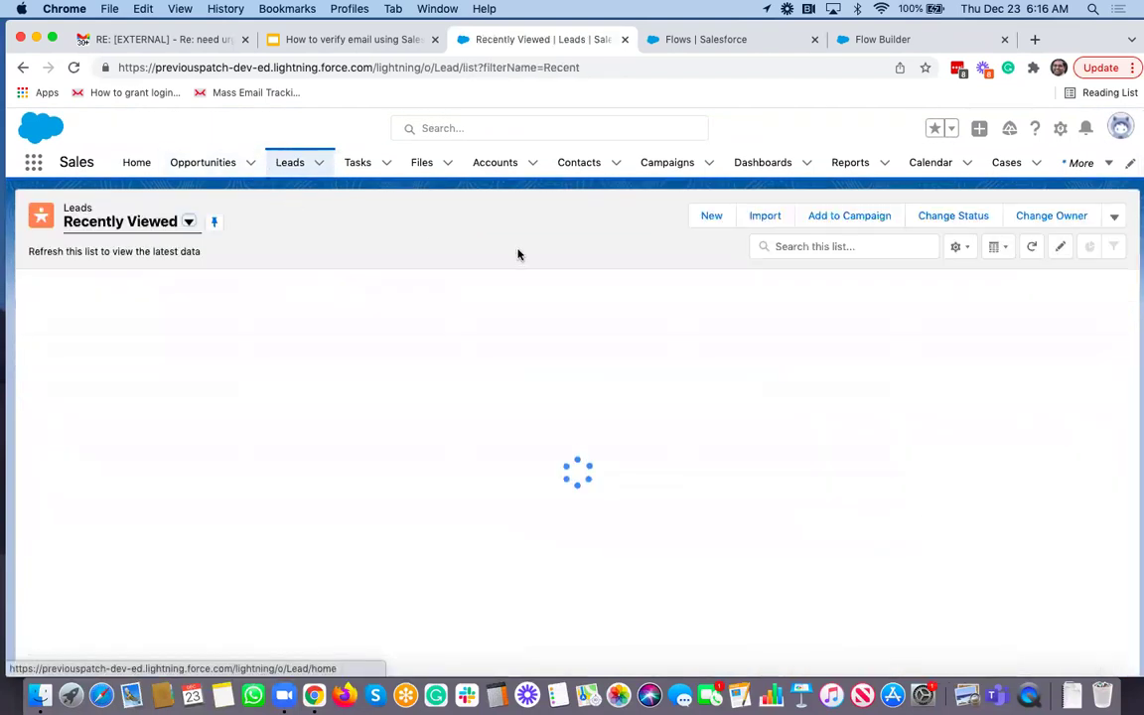
Step: Create a second lead with a first name, last name Verify, company MassMailer and a new email
{"action": "left_click", "coordinate": [712, 217]}
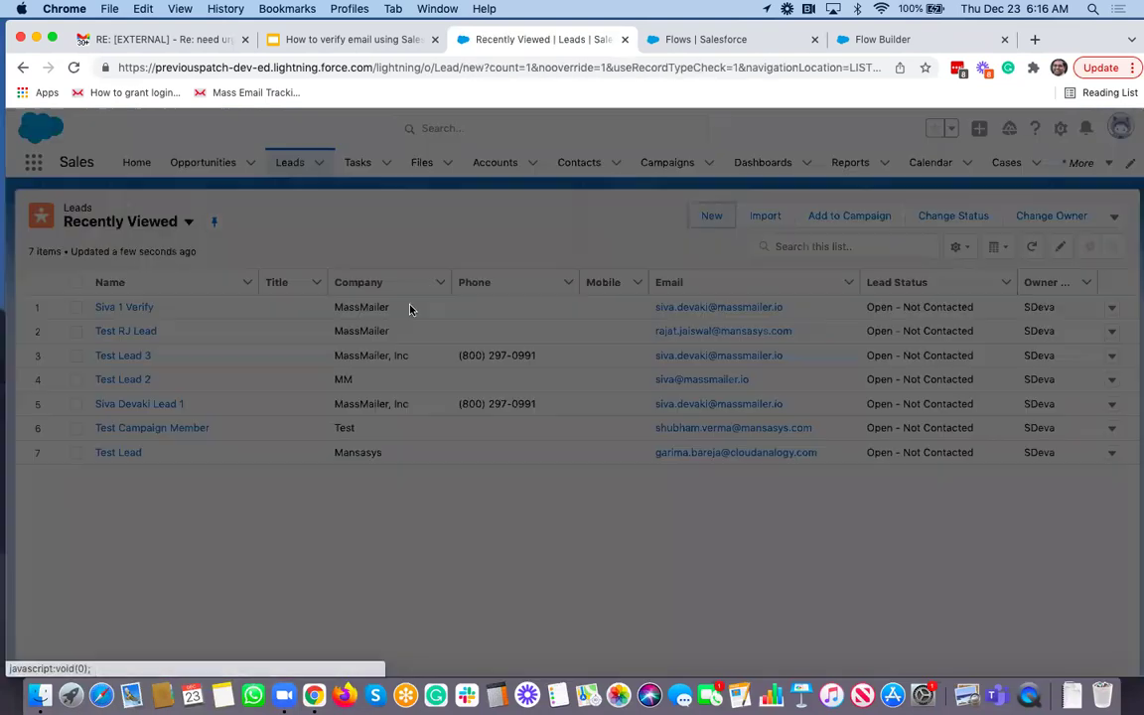
{"action": "left_click", "coordinate": [419, 372]}
{"action": "type", "text": "Siva 2"}
{"action": "key", "text": "Tab"}
{"action": "type", "text": "Ve"}
{"action": "type", "text": "y"}
{"action": "key", "text": "Tab"}
{"action": "key", "text": "Tab"}
{"action": "type", "text": "Mas"}
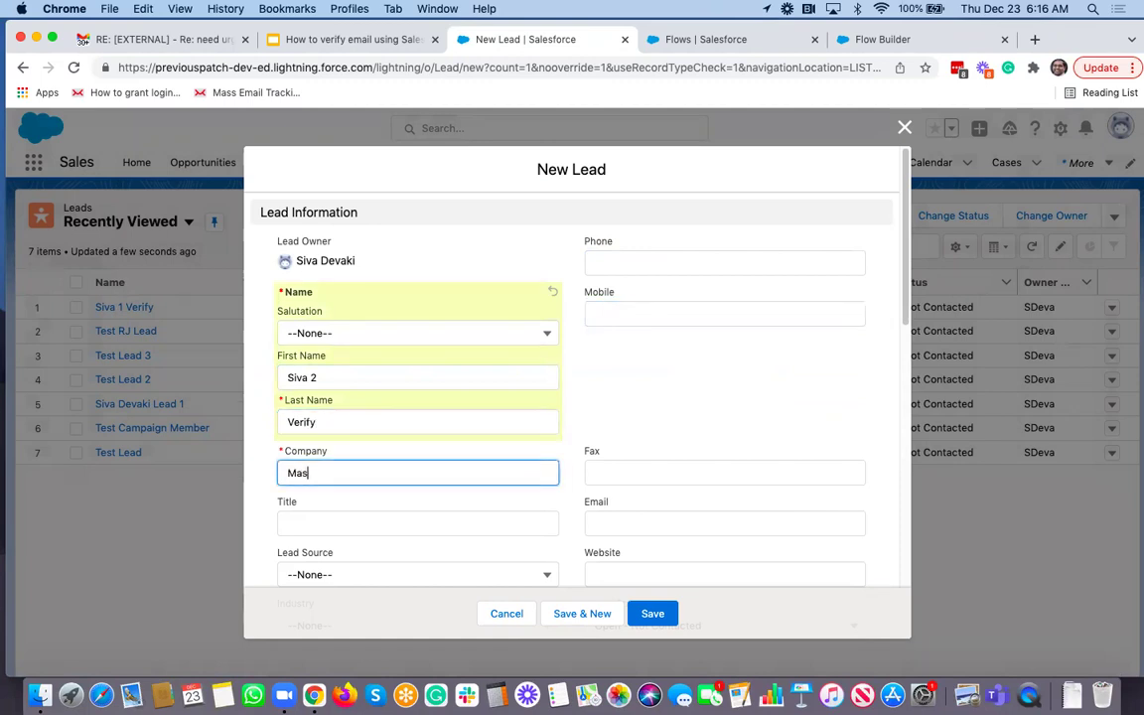
{"action": "type", "text": "sMailer"}
{"action": "key", "text": "Tab"}
{"action": "key", "text": "Tab"}
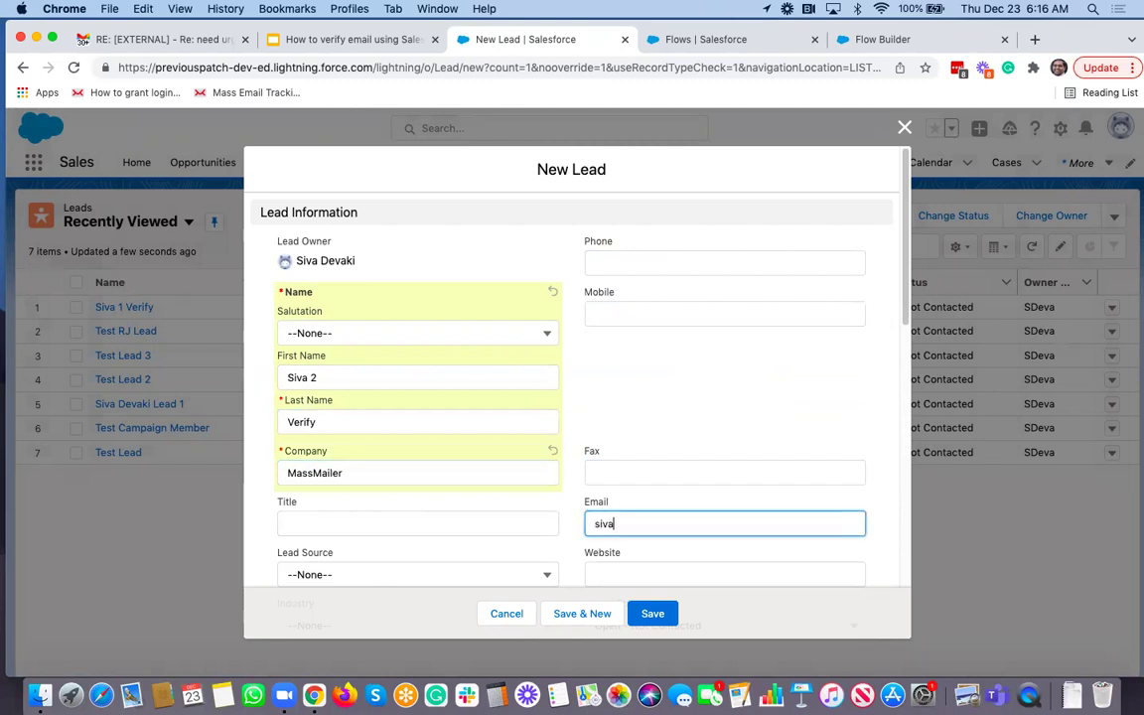
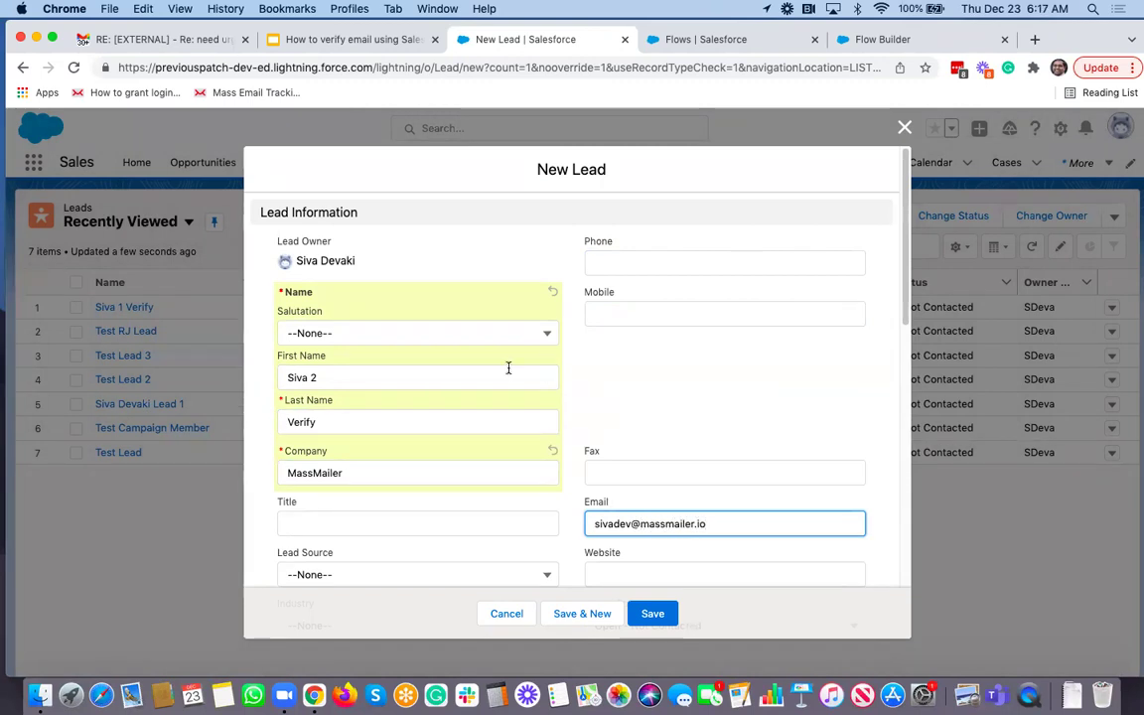
{"action": "scroll", "coordinate": [529, 365], "scroll_direction": "down", "scroll_amount": 5}
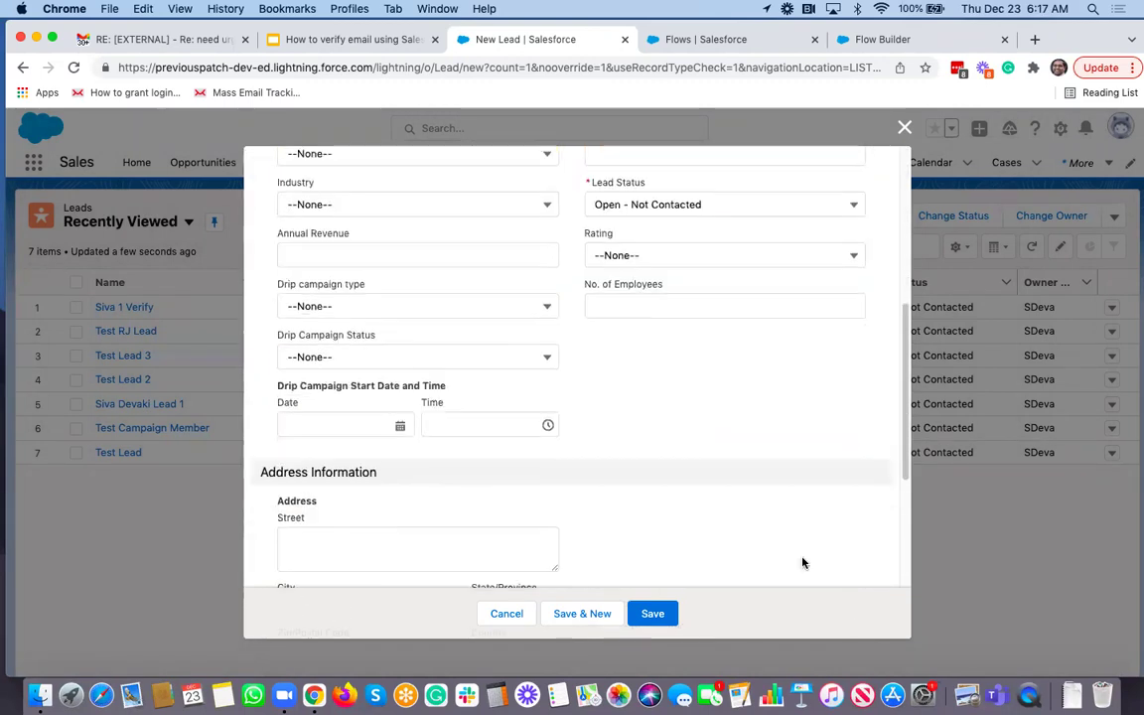
{"action": "left_click", "coordinate": [655, 614]}
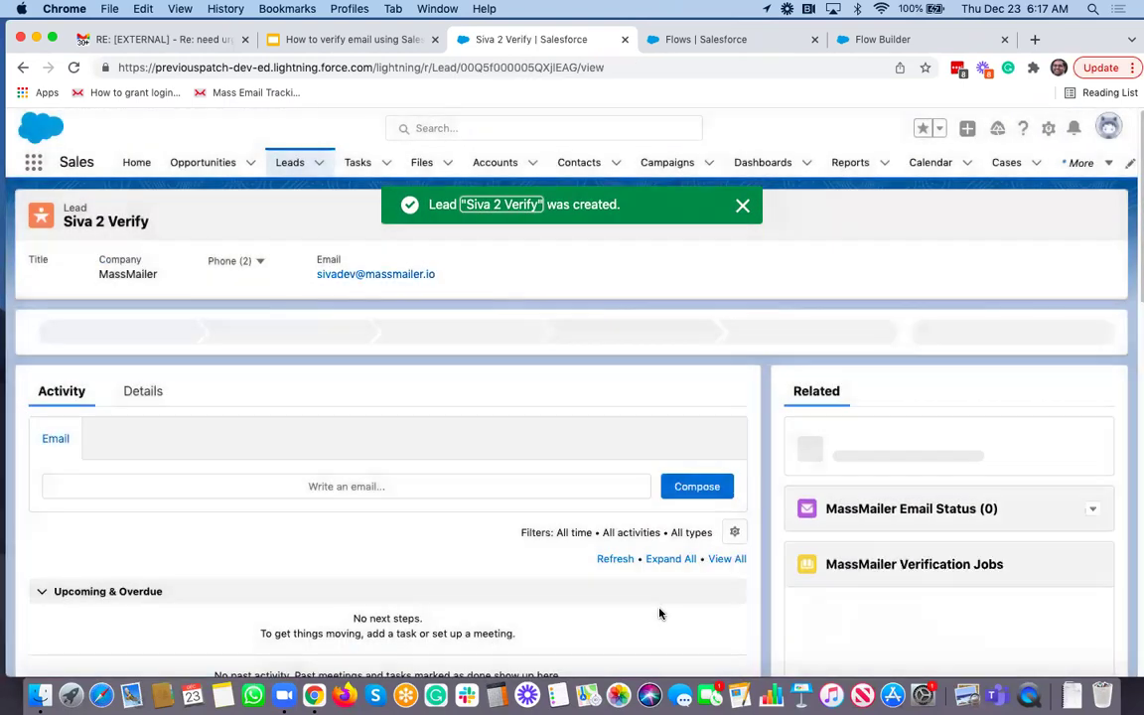
Step: Open the second lead's verification job and its invalid, mailbox_not_found verify status record
{"action": "scroll", "coordinate": [934, 611], "scroll_direction": "down", "scroll_amount": 2}
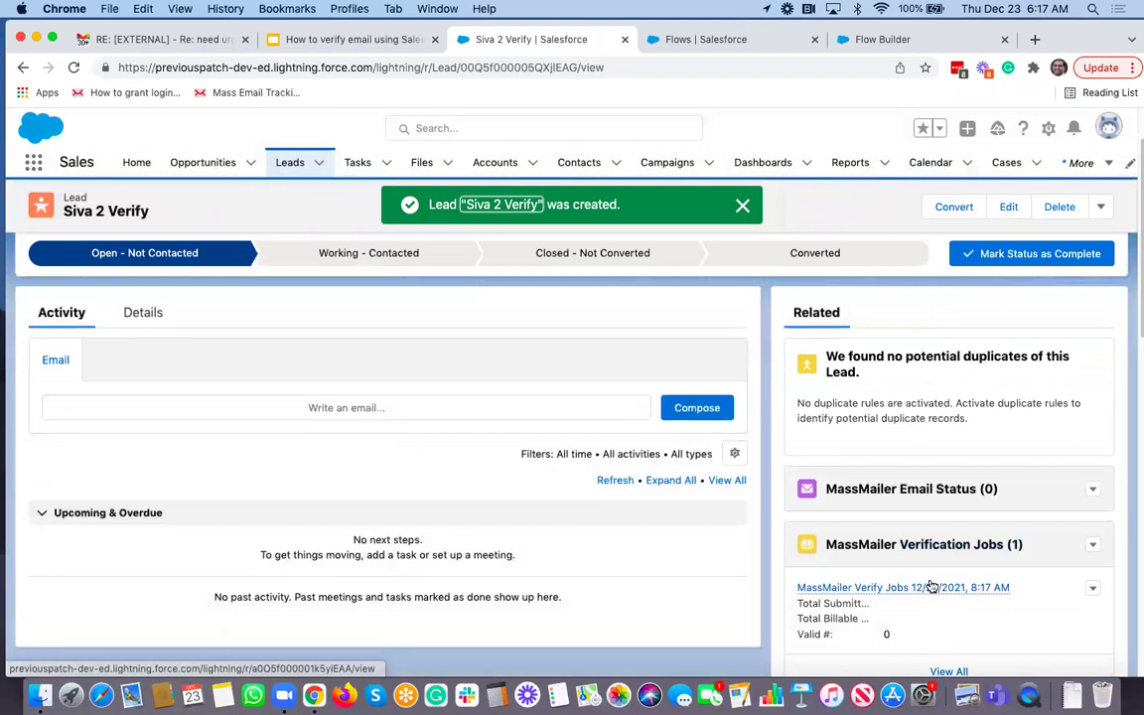
{"action": "left_click", "coordinate": [928, 586]}
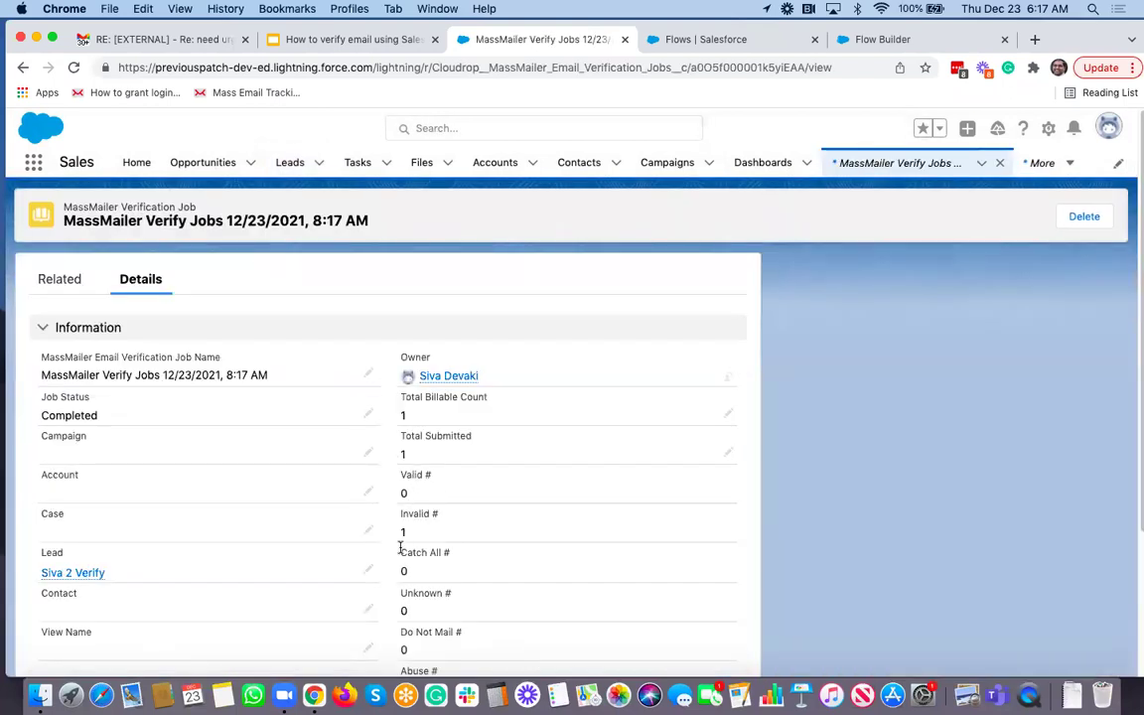
{"action": "left_click", "coordinate": [58, 281]}
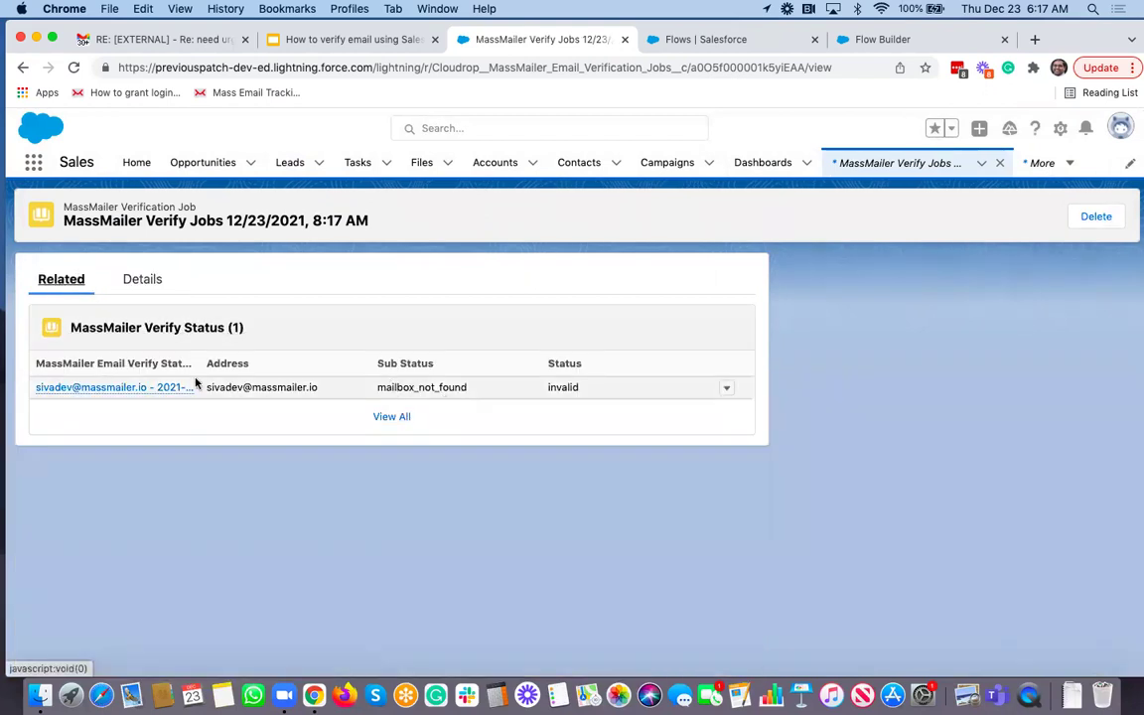
{"action": "left_click", "coordinate": [130, 390]}
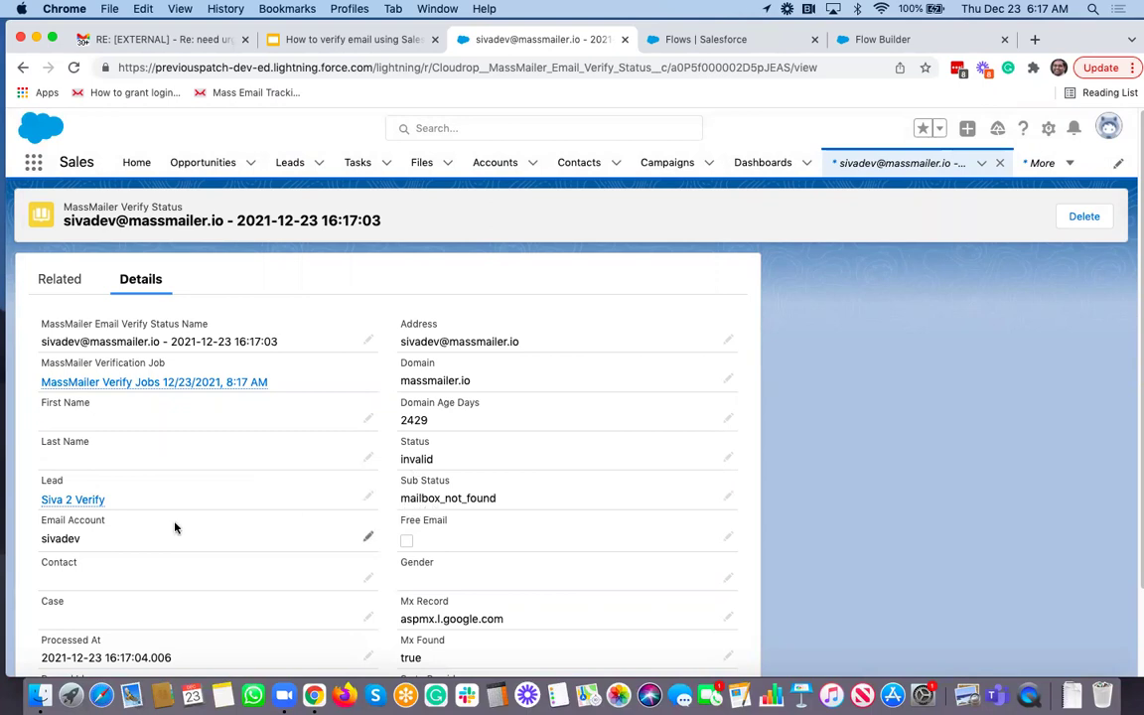
{"action": "mouse_move", "coordinate": [76, 506]}
Step: Switch to the Google Slides deck showing the 'We are here to help!' slide
{"action": "left_click", "coordinate": [374, 42]}
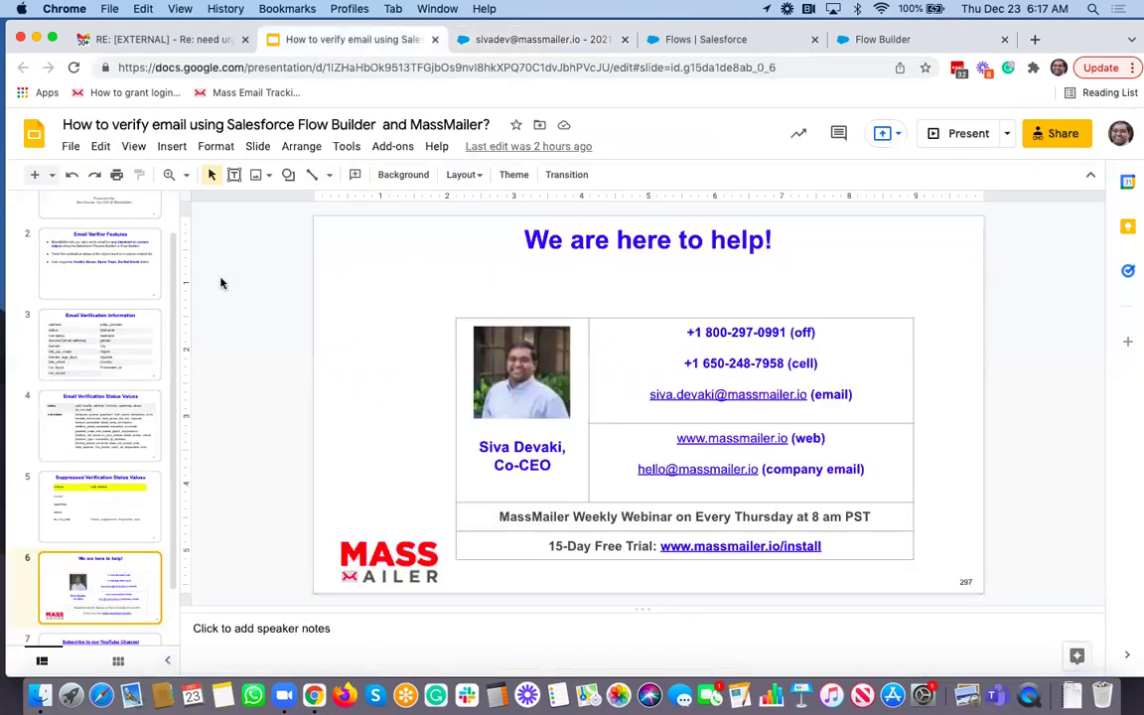